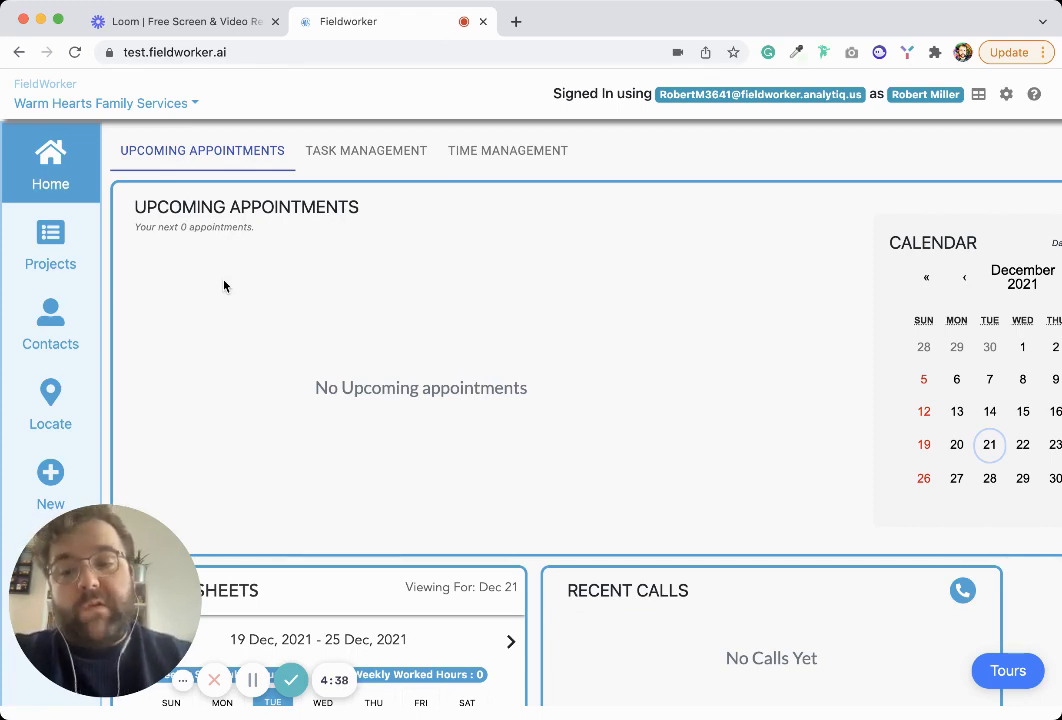
Step: Start a new task and title it "Check-in"
left_click(62, 494)
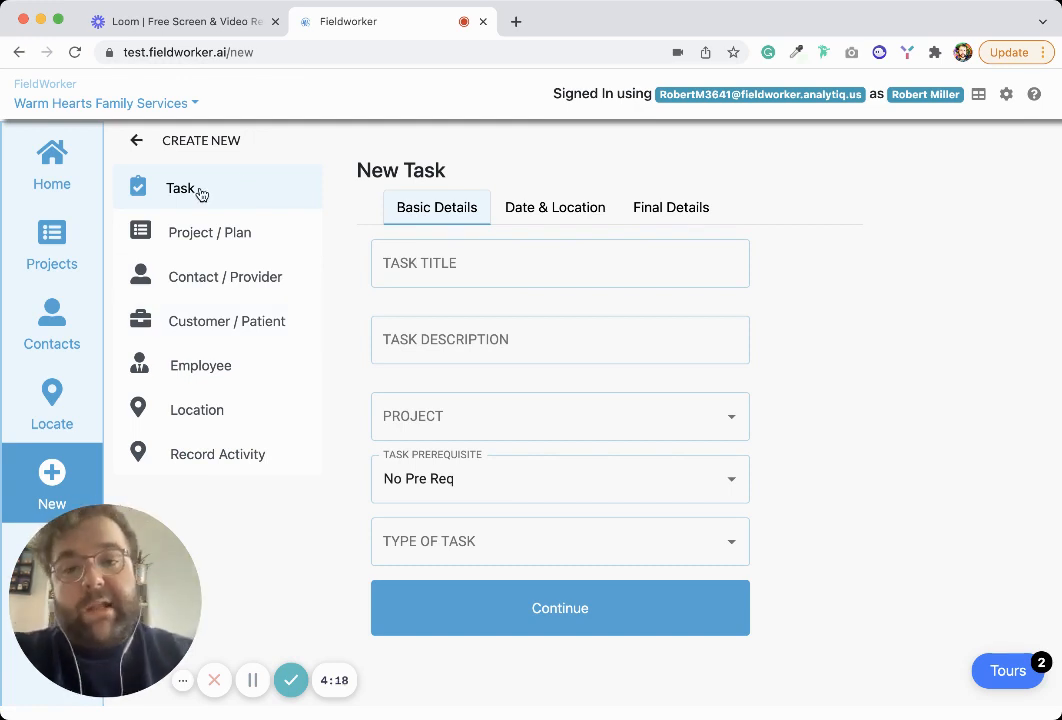
scroll(454, 242, "down", 1)
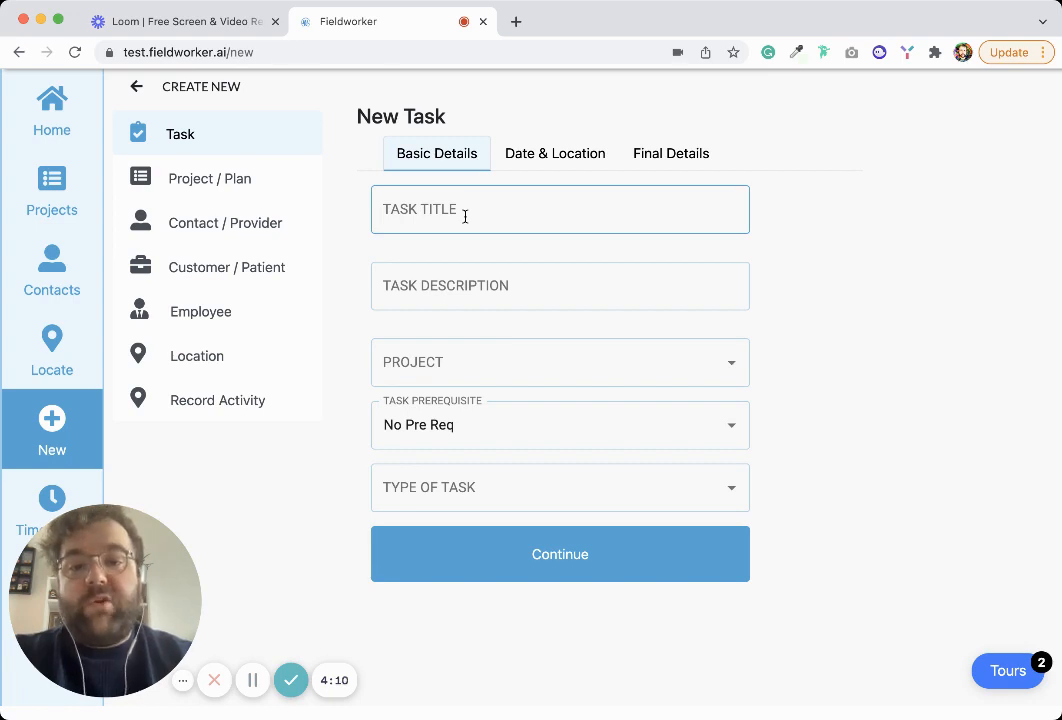
left_click(465, 216)
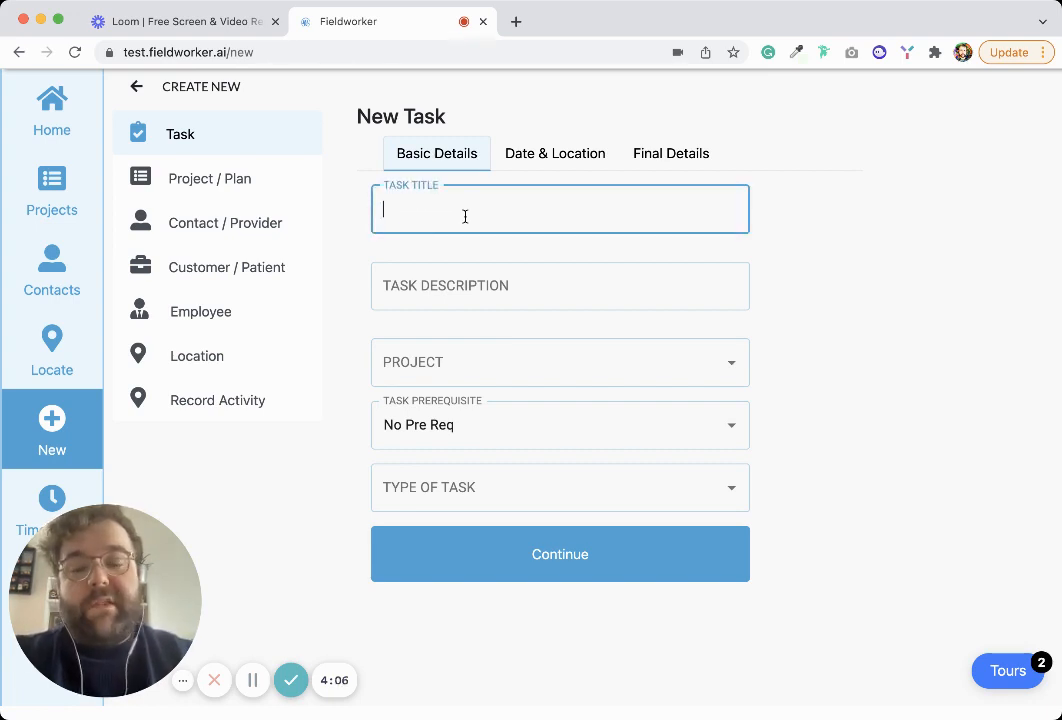
type("Vn")
key("BackSpace")
key("BackSpace")
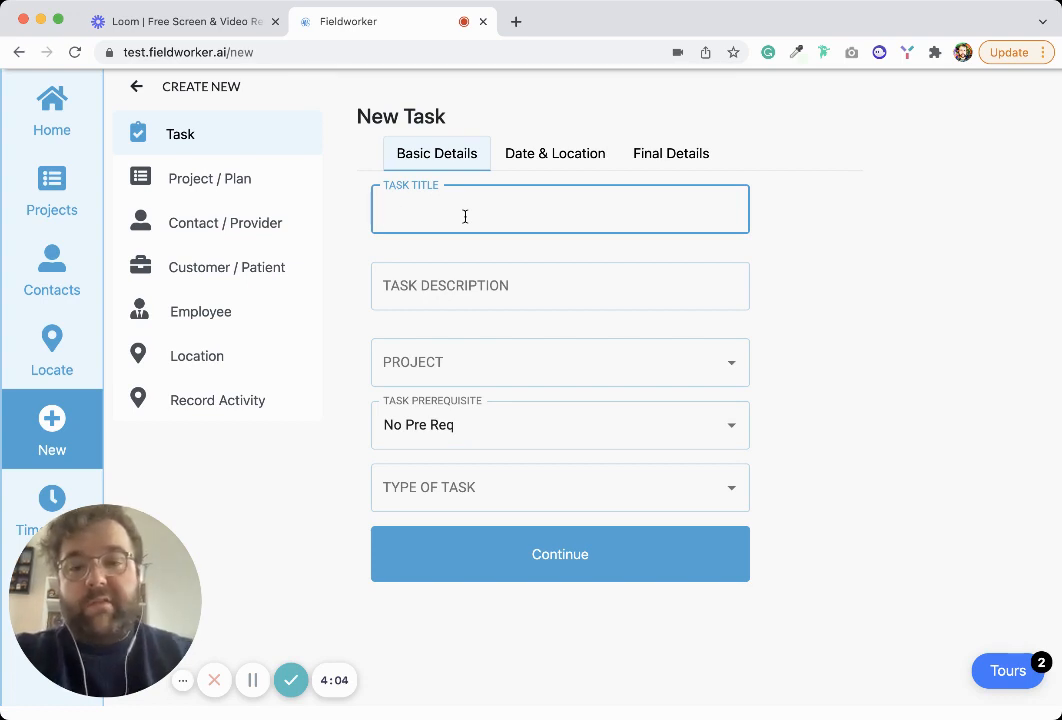
type("Check-in")
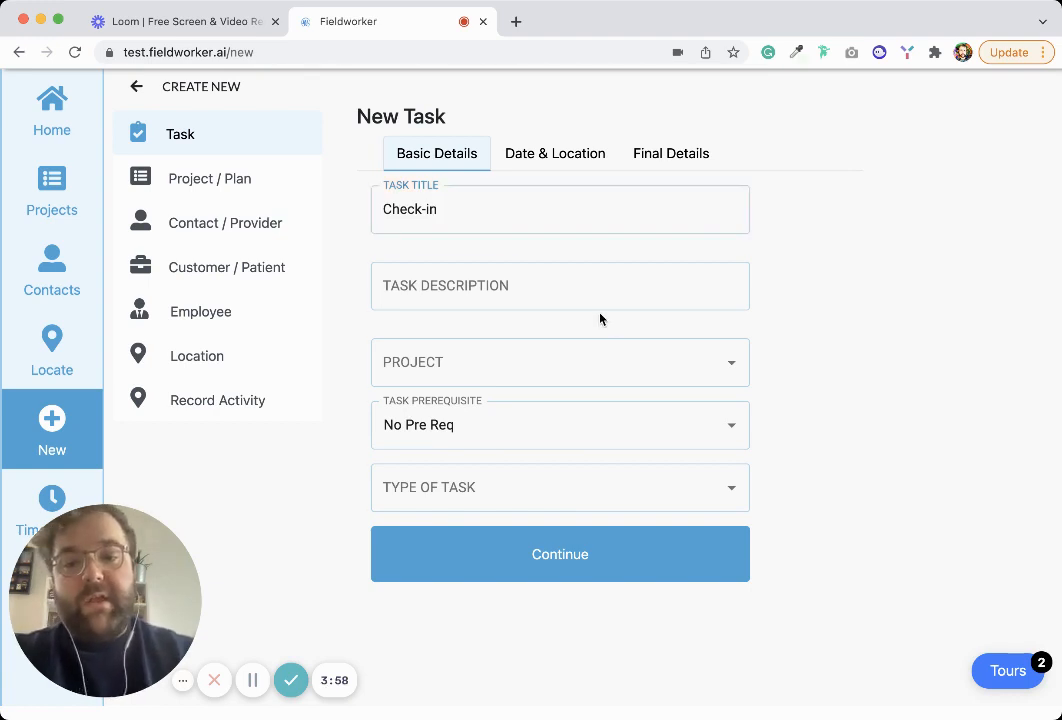
Step: Enter a task description stating that this is a check-in in the client's home address
left_click(560, 285)
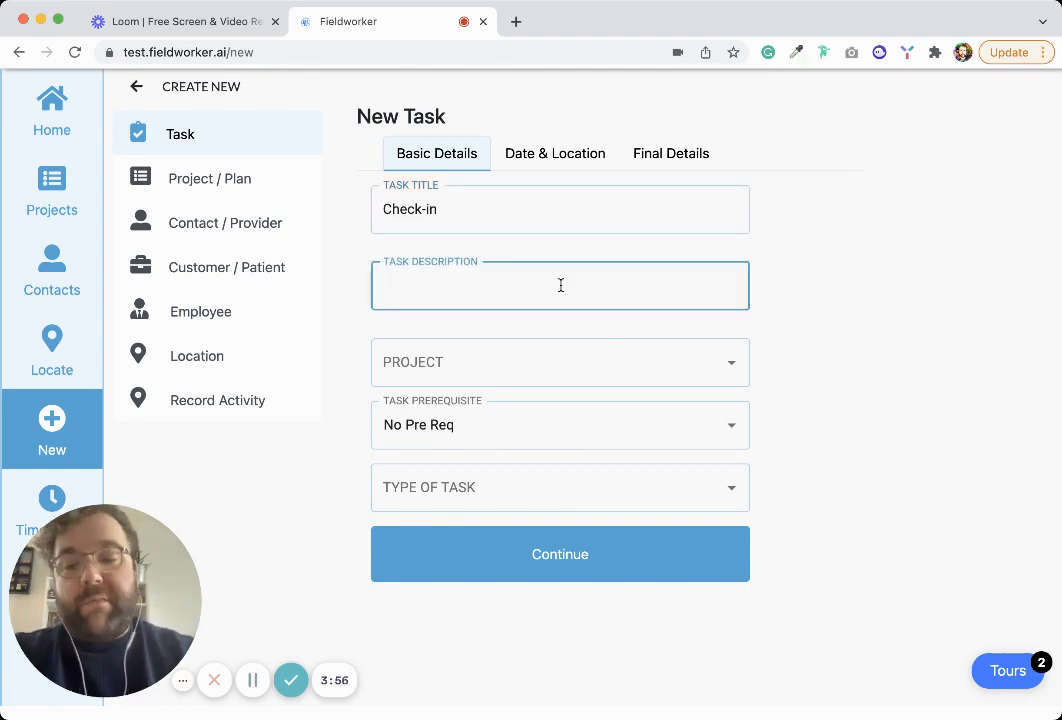
type("Chec")
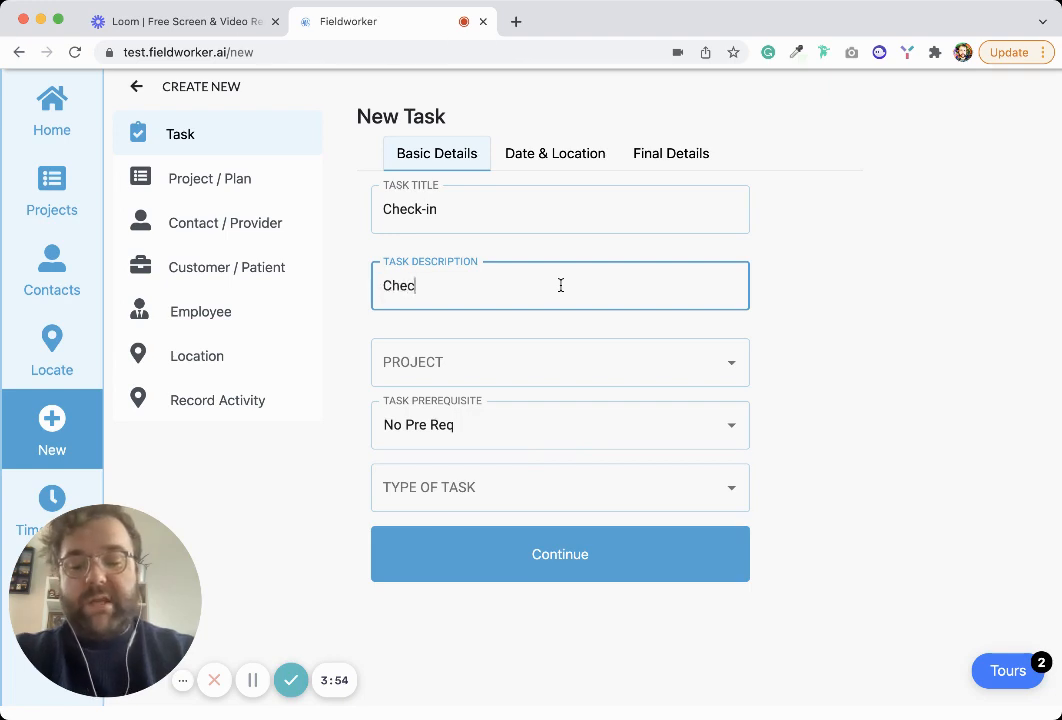
type("k-in in ")
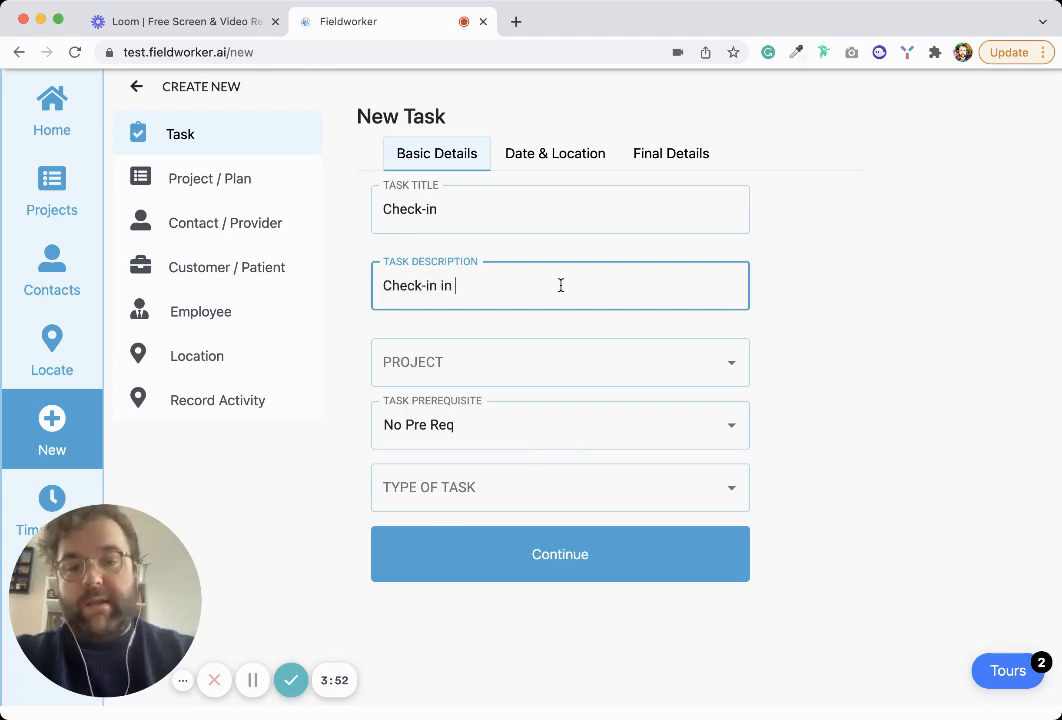
type("Gary's home address.")
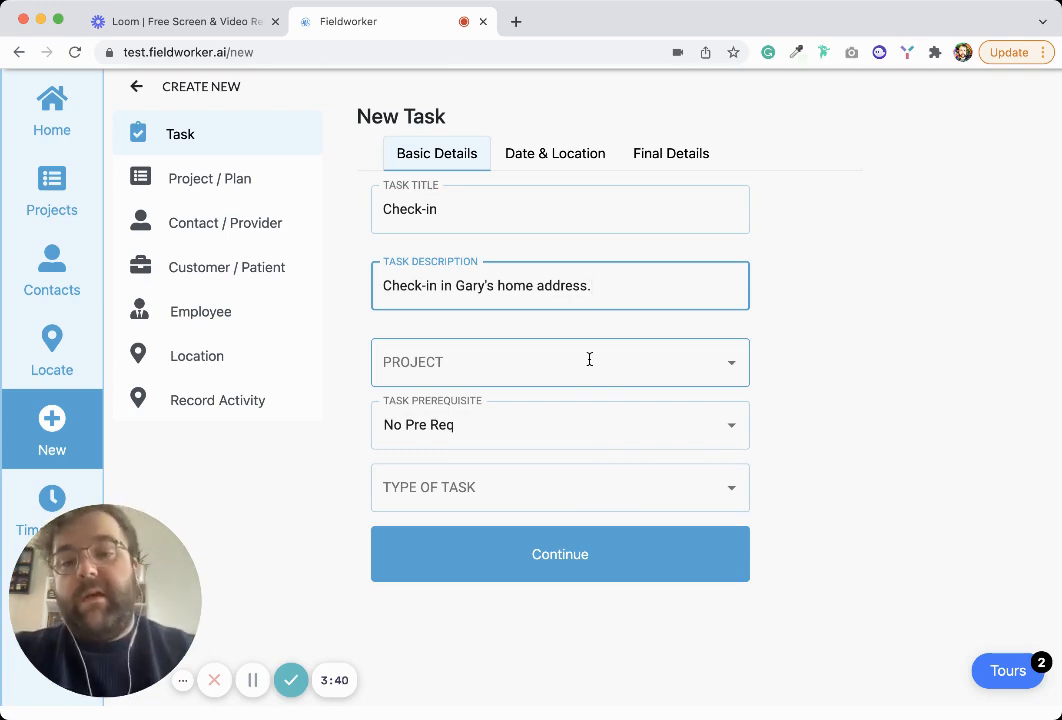
Step: Link the task to the IS project of the client named in the description, with "No Pre Req" as its prerequisite
left_click(589, 359)
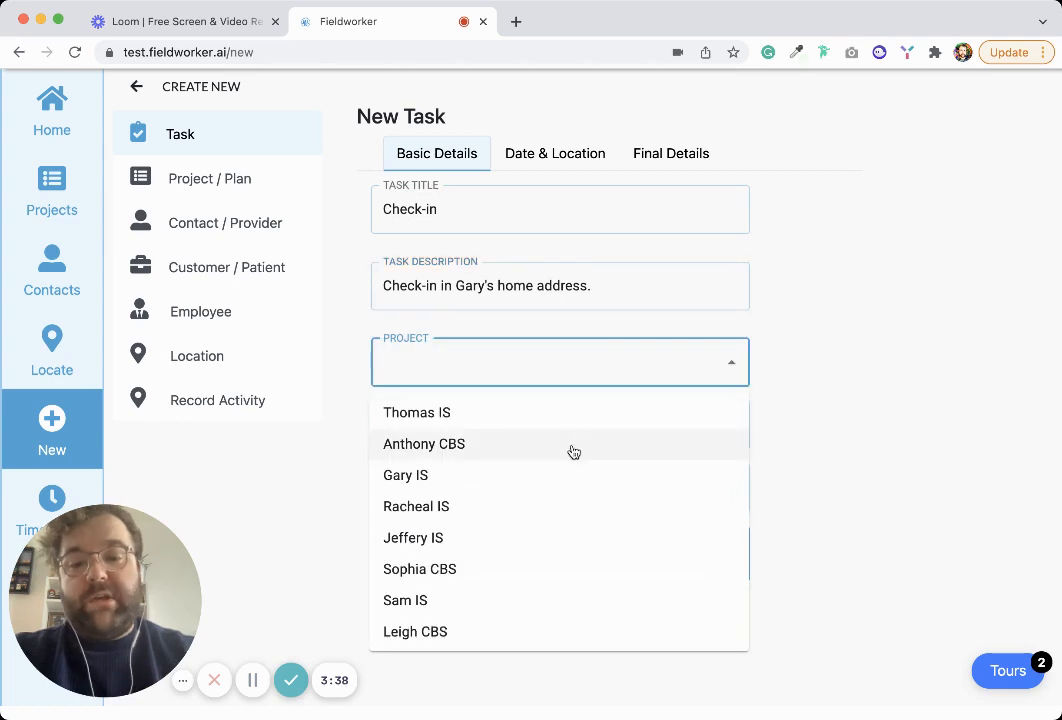
left_click(512, 495)
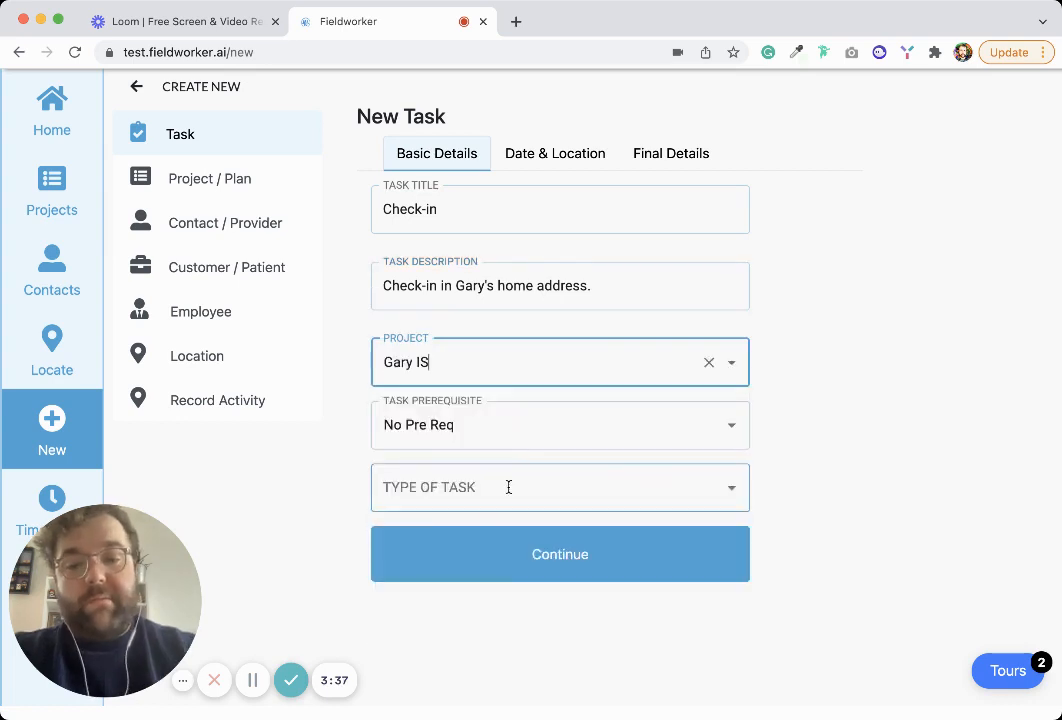
left_click(564, 430)
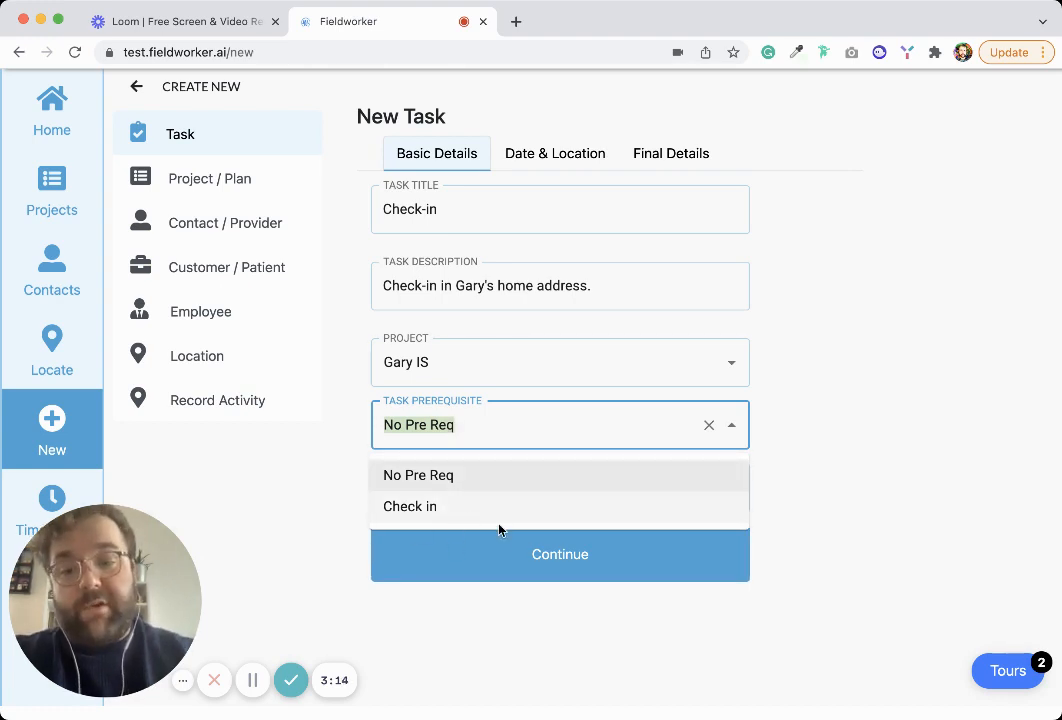
left_click(491, 467)
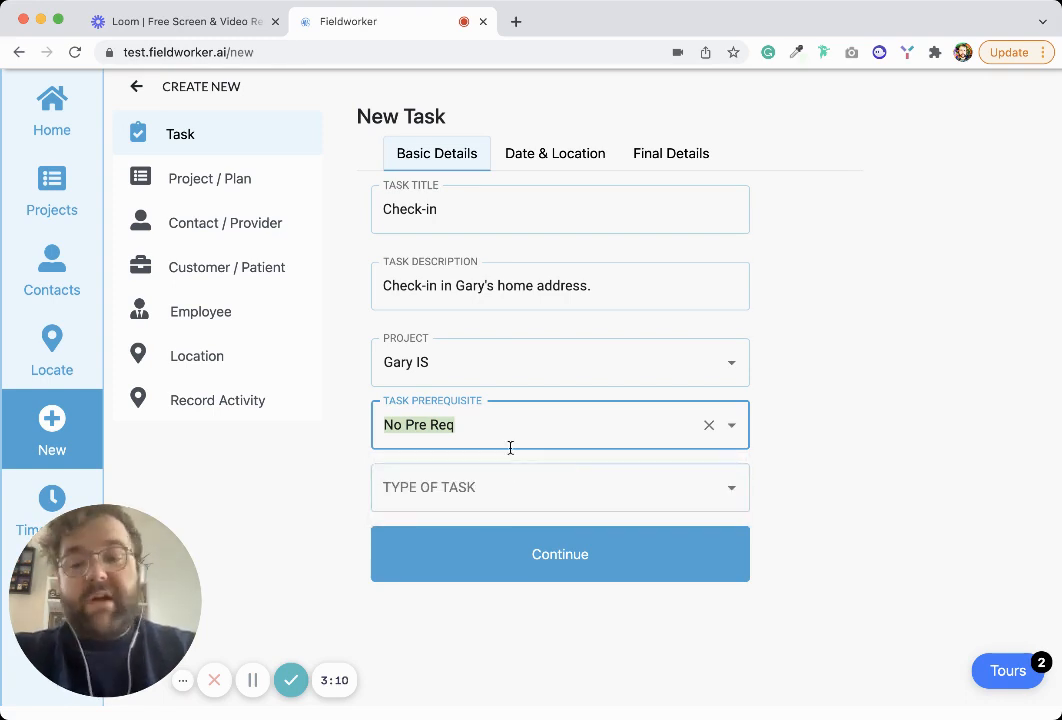
Step: Set the type of task to Home Visit and continue to the date and location details
left_click(539, 481)
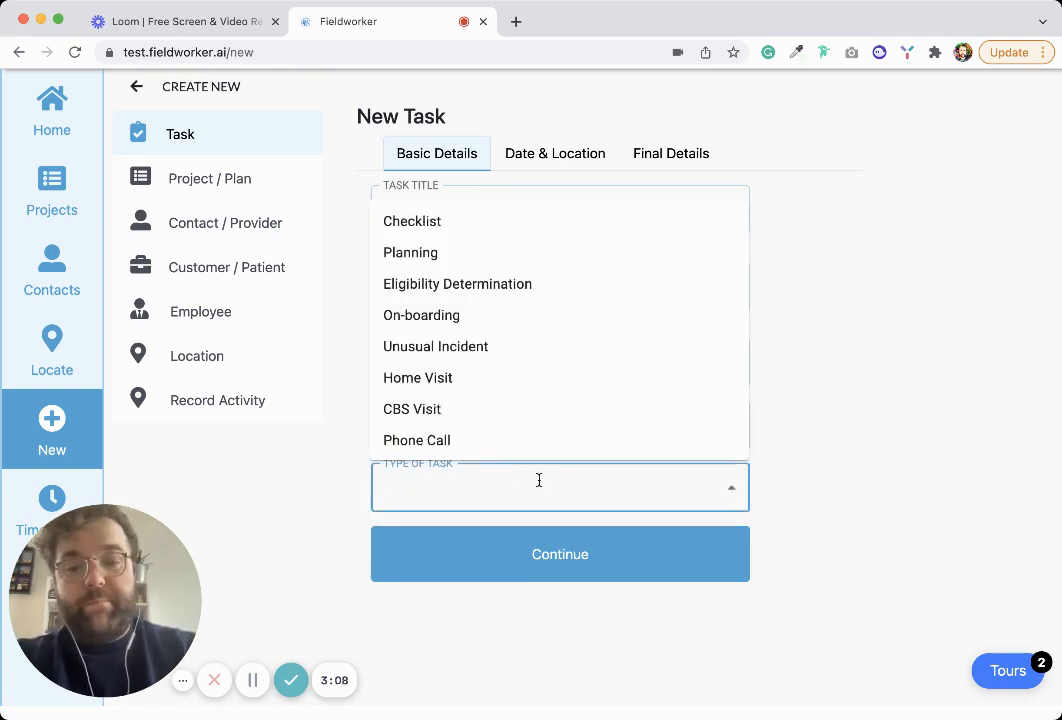
scroll(546, 372, "down", 1)
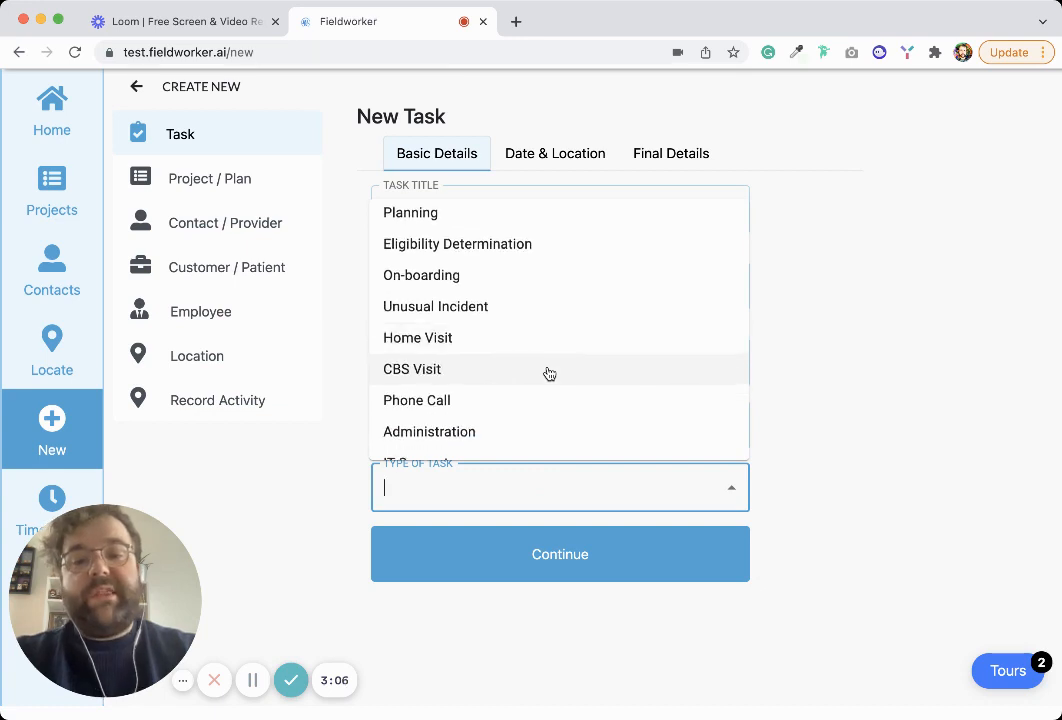
scroll(548, 373, "up", 1)
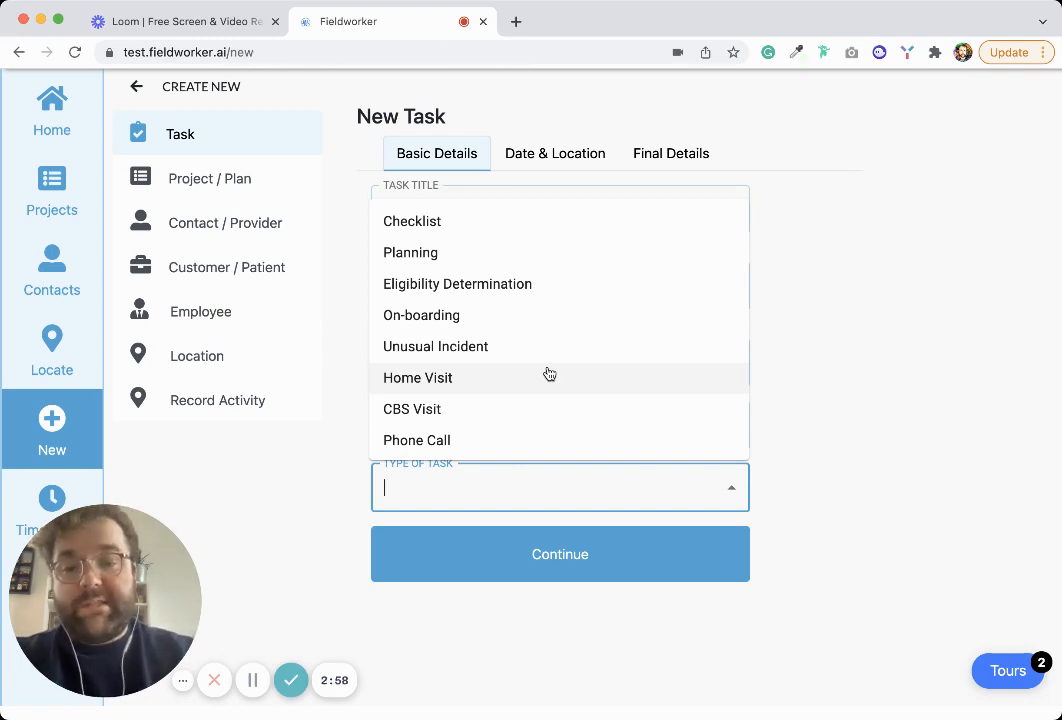
scroll(549, 374, "down", 1)
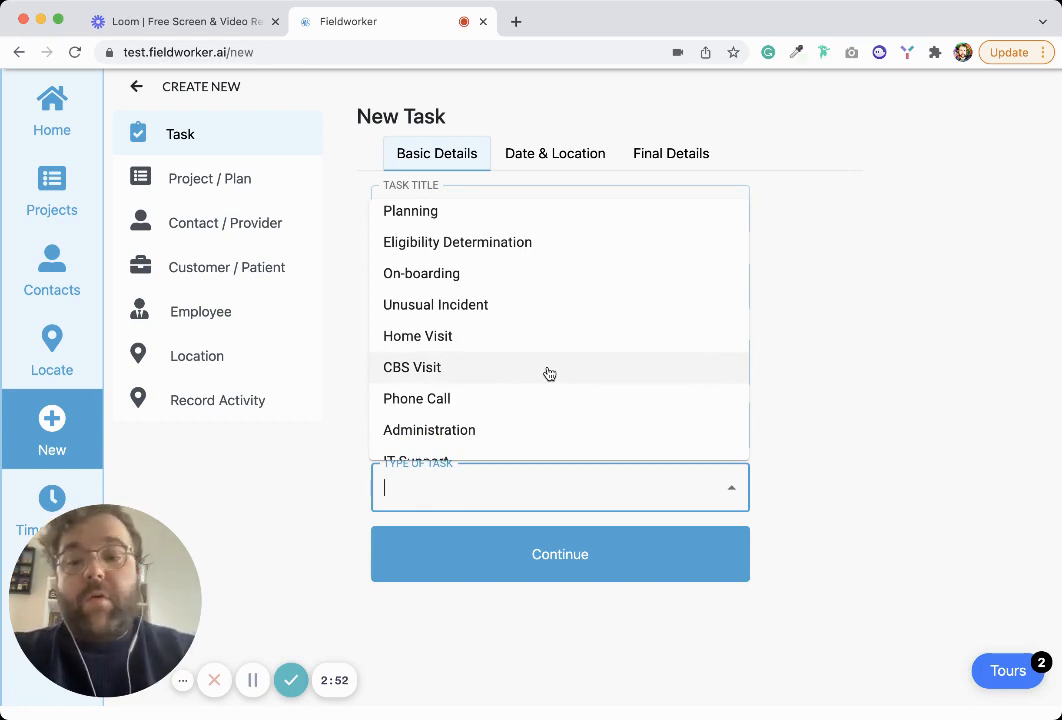
left_click(514, 337)
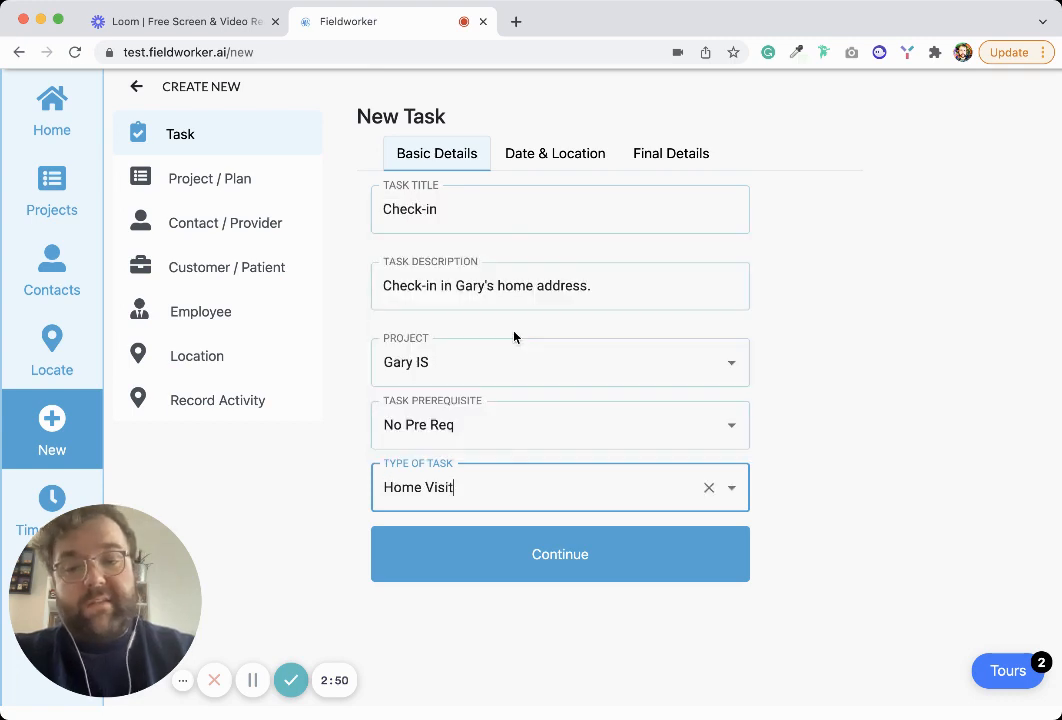
left_click(582, 556)
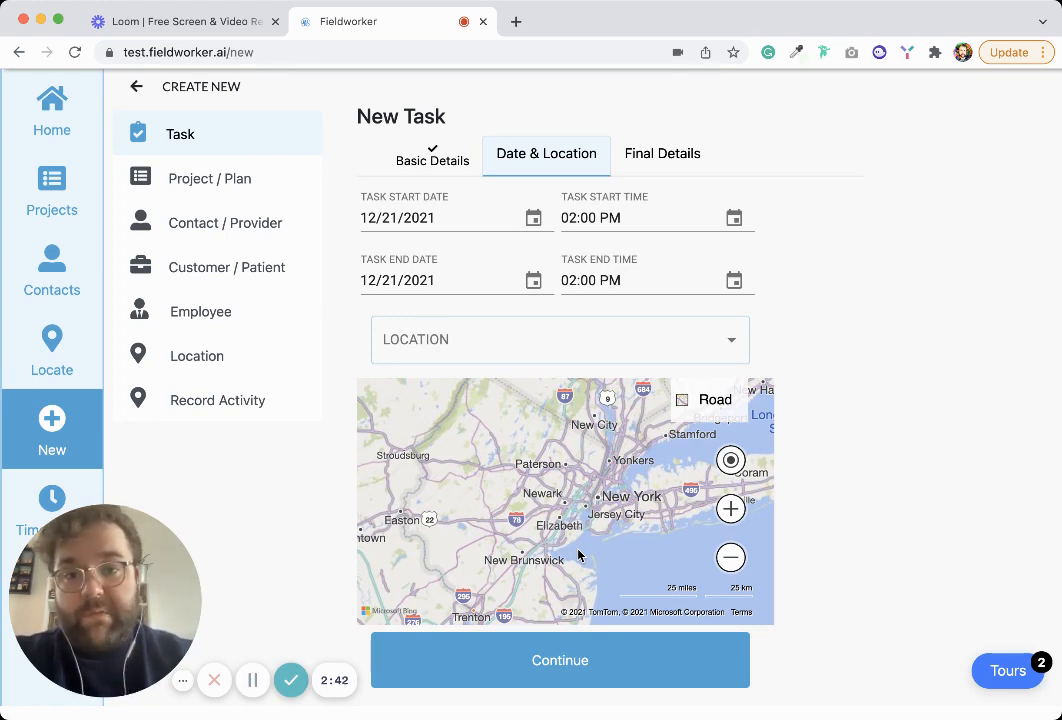
Step: Set the task's start to 12/22/2021 at 03:00 PM
left_click(533, 217)
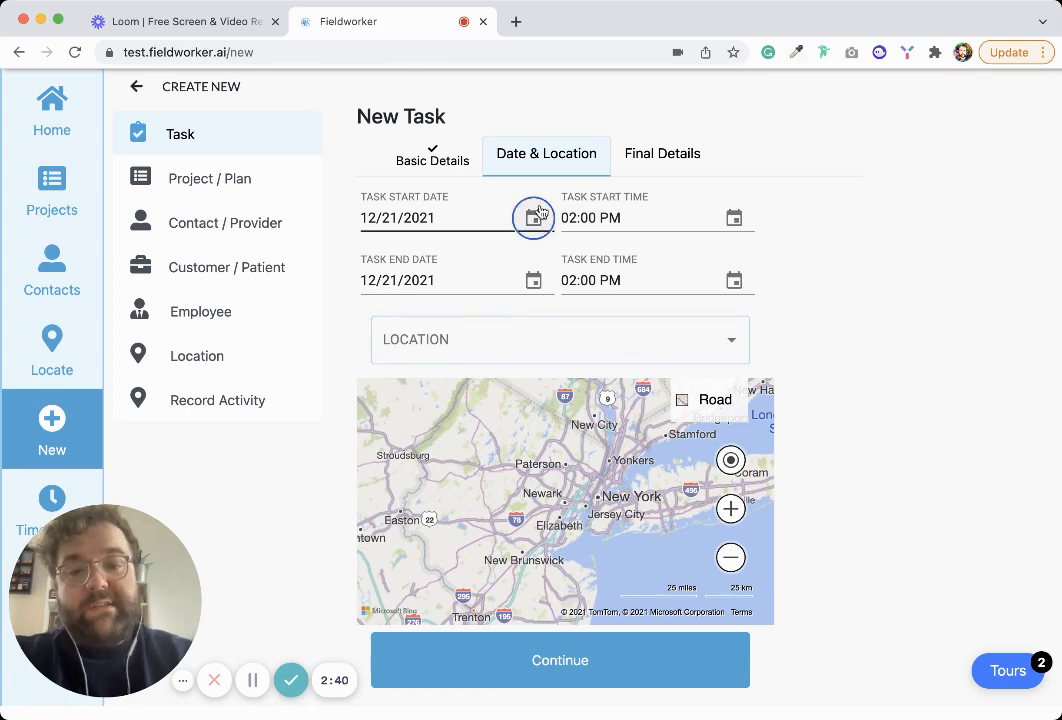
left_click(531, 469)
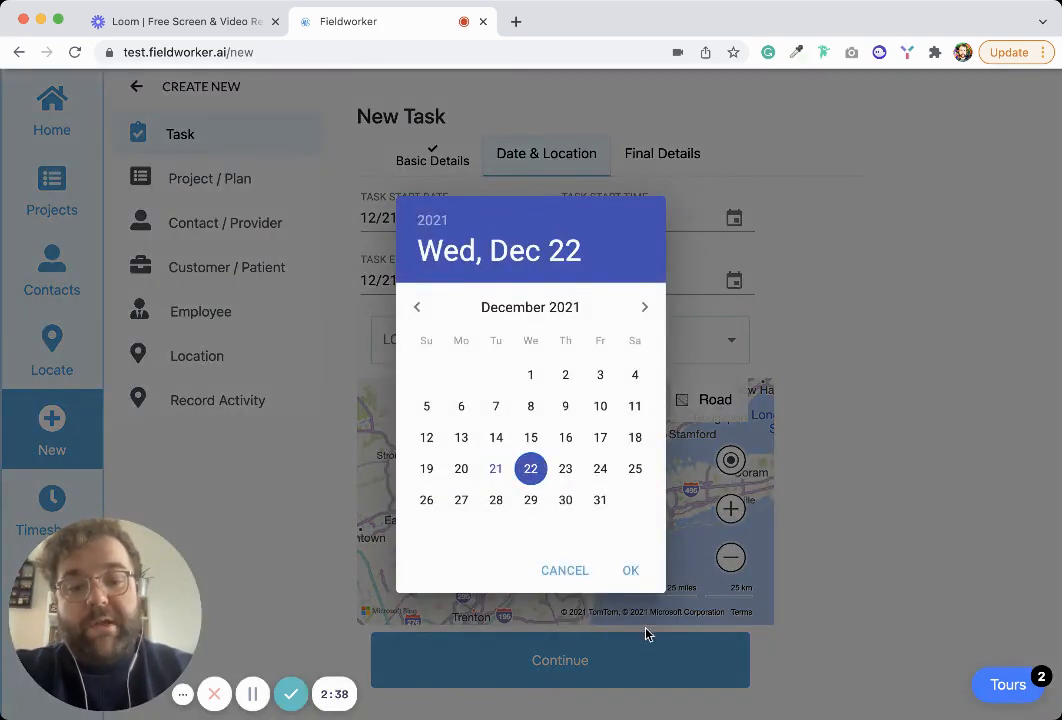
left_click(640, 571)
left_click(733, 218)
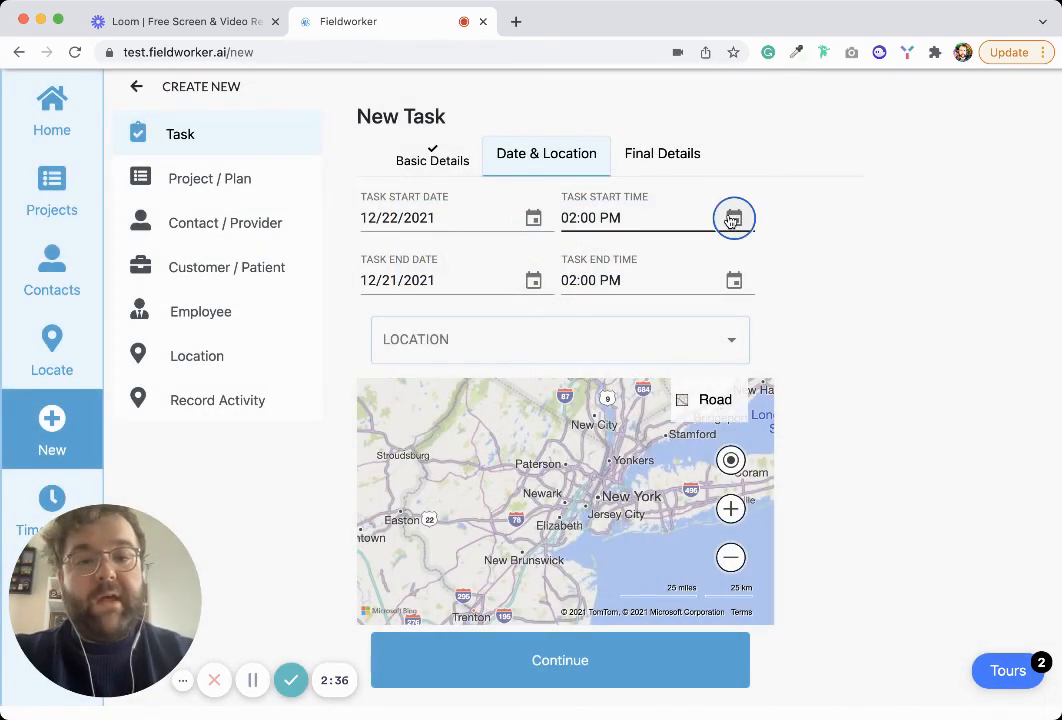
left_click(624, 417)
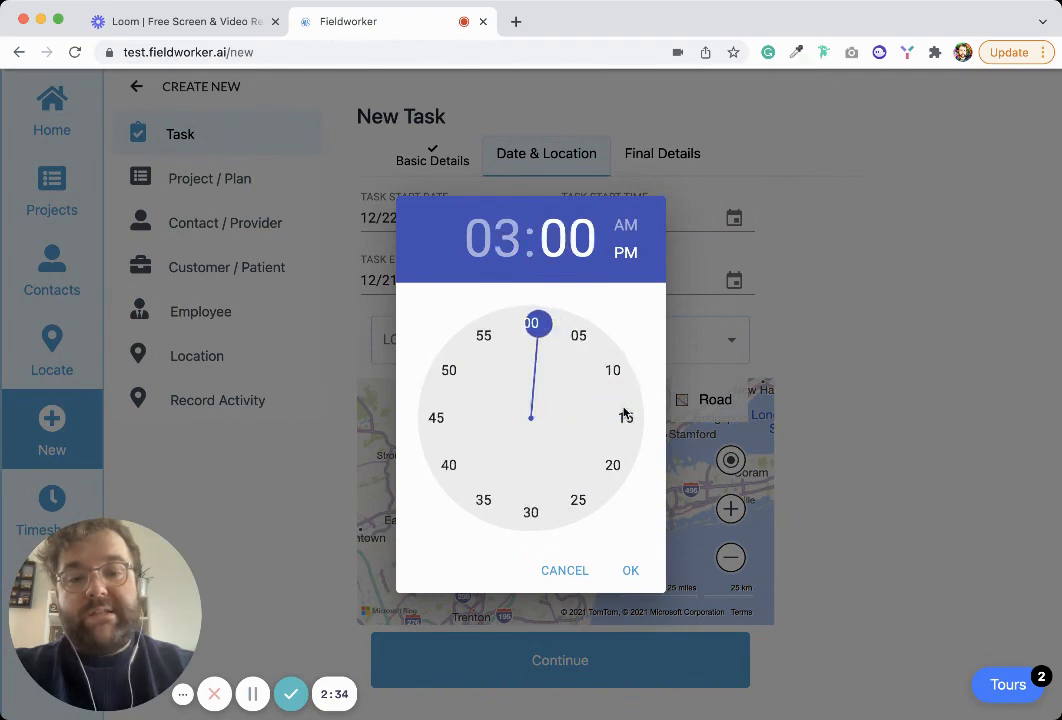
left_click(634, 573)
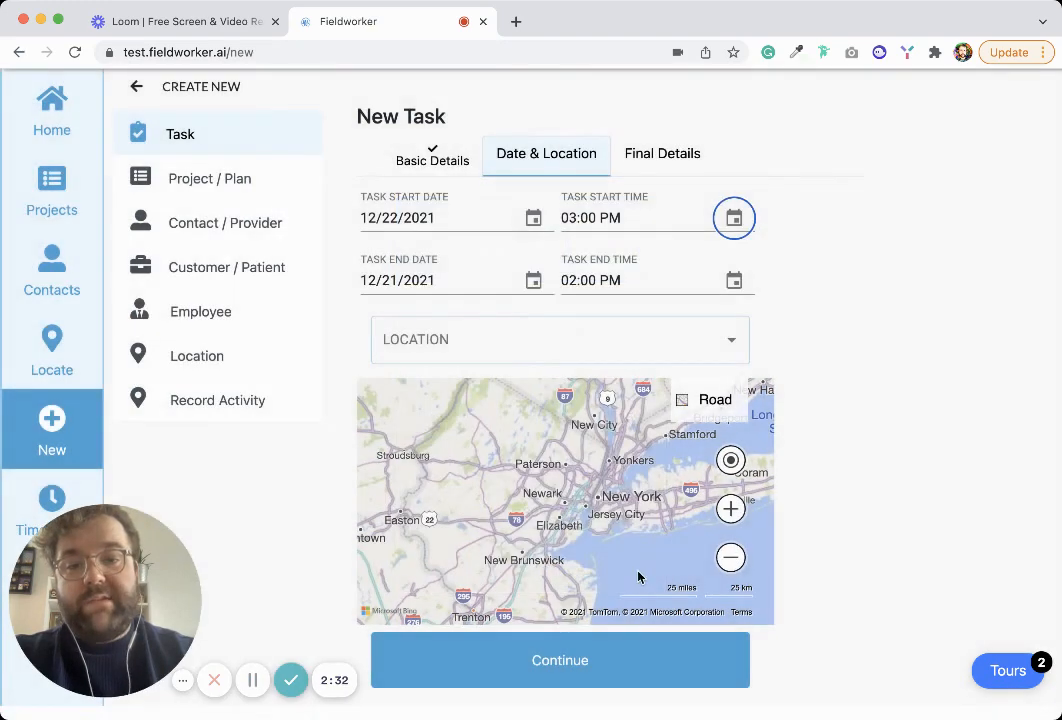
Step: Set the task's end to 12/22/2021 at 04:00 PM
left_click(533, 282)
left_click(432, 568)
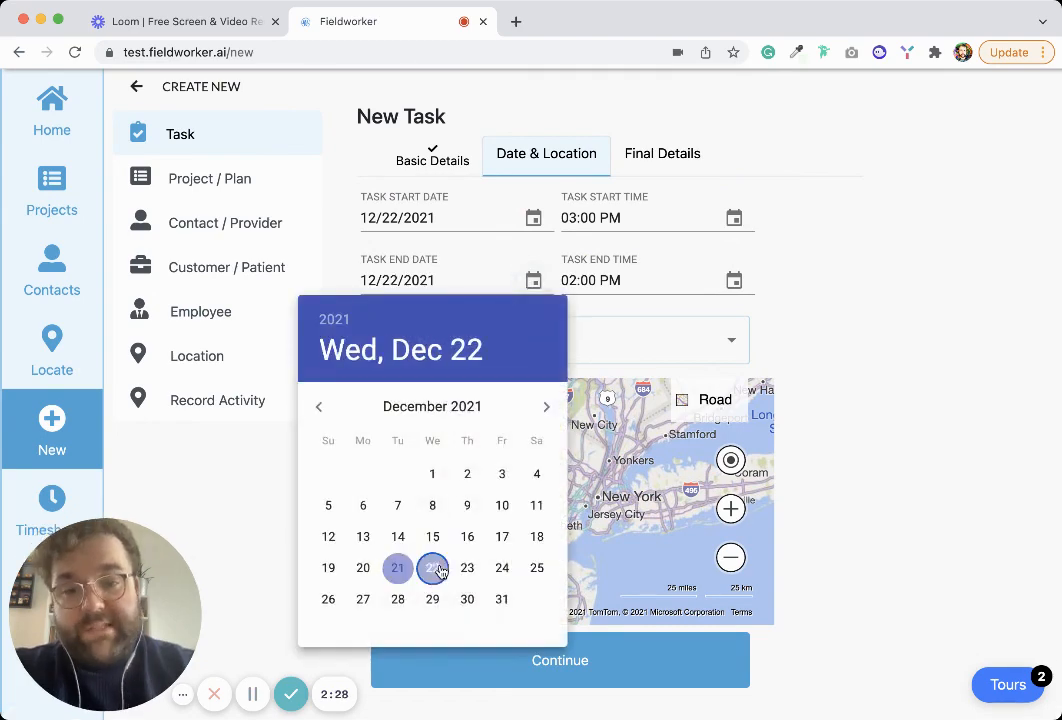
left_click(735, 281)
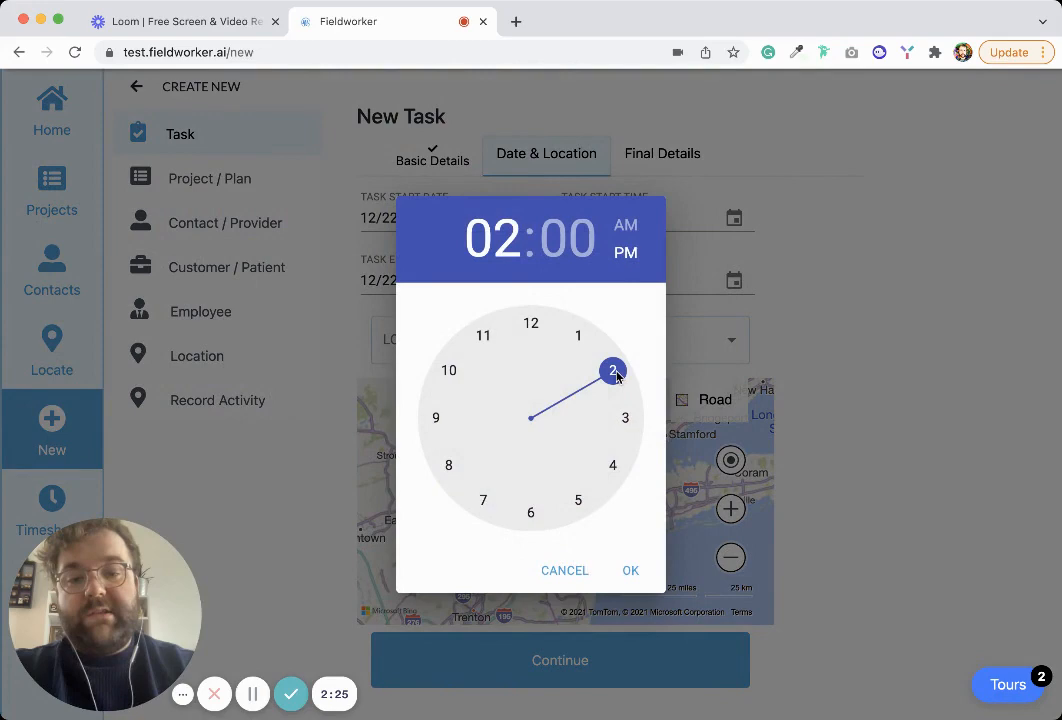
left_click_drag(612, 372, 614, 481)
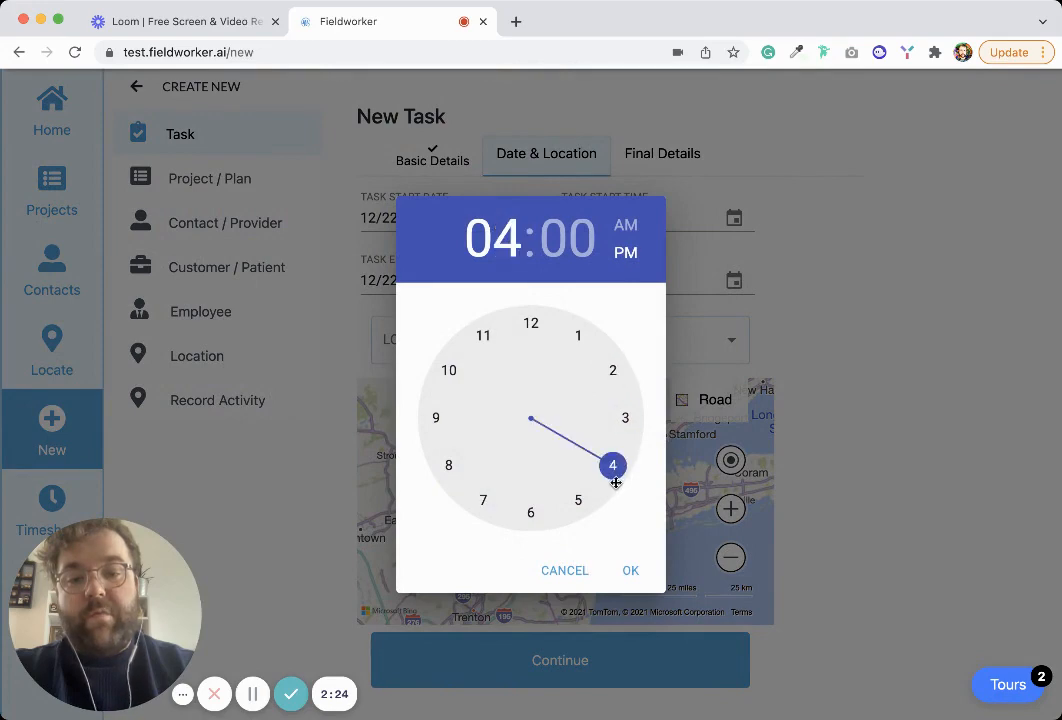
left_click(630, 570)
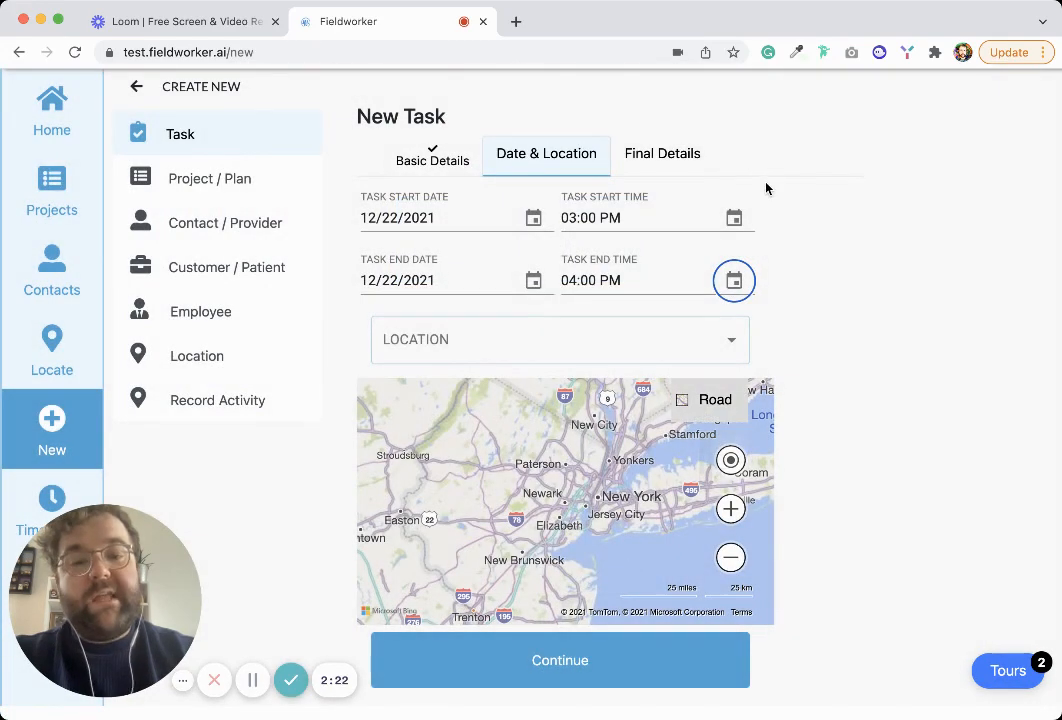
Step: Choose the client's saved address as the task location and continue to the final details
scroll(530, 280, "down", 1)
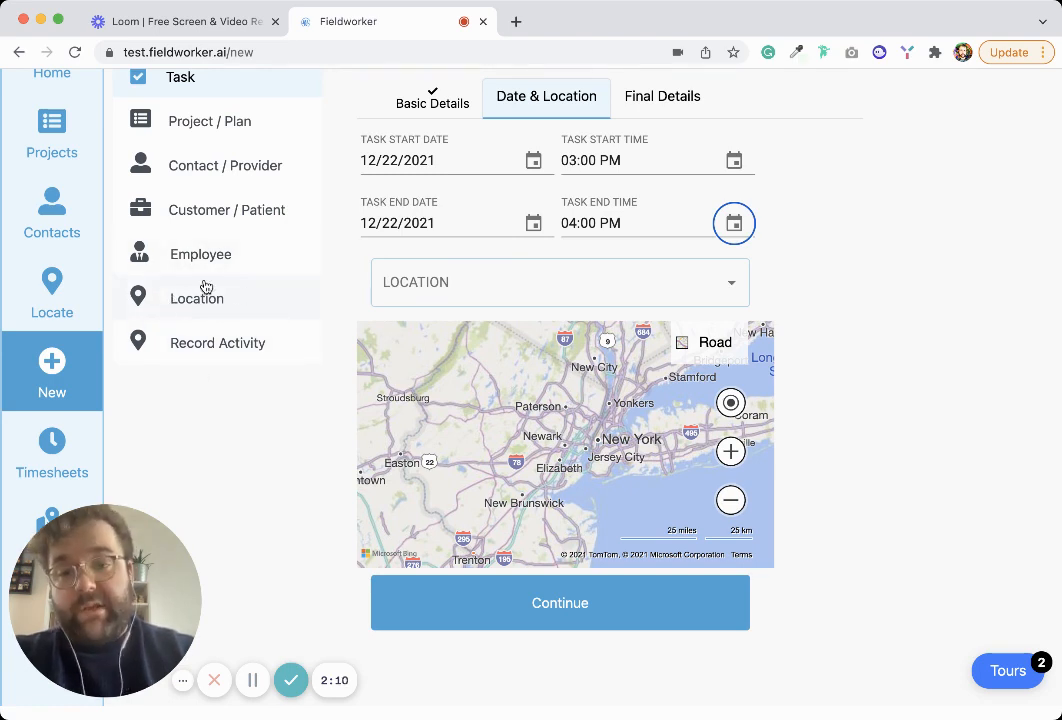
scroll(202, 287, "up", 1)
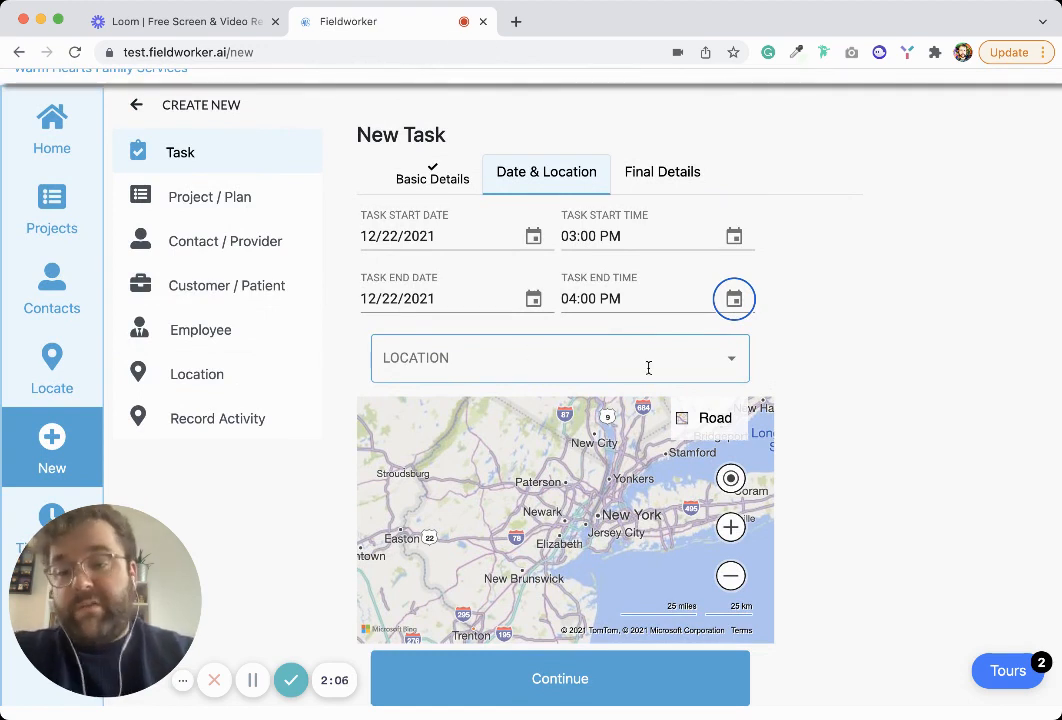
left_click(723, 371)
left_click(505, 408)
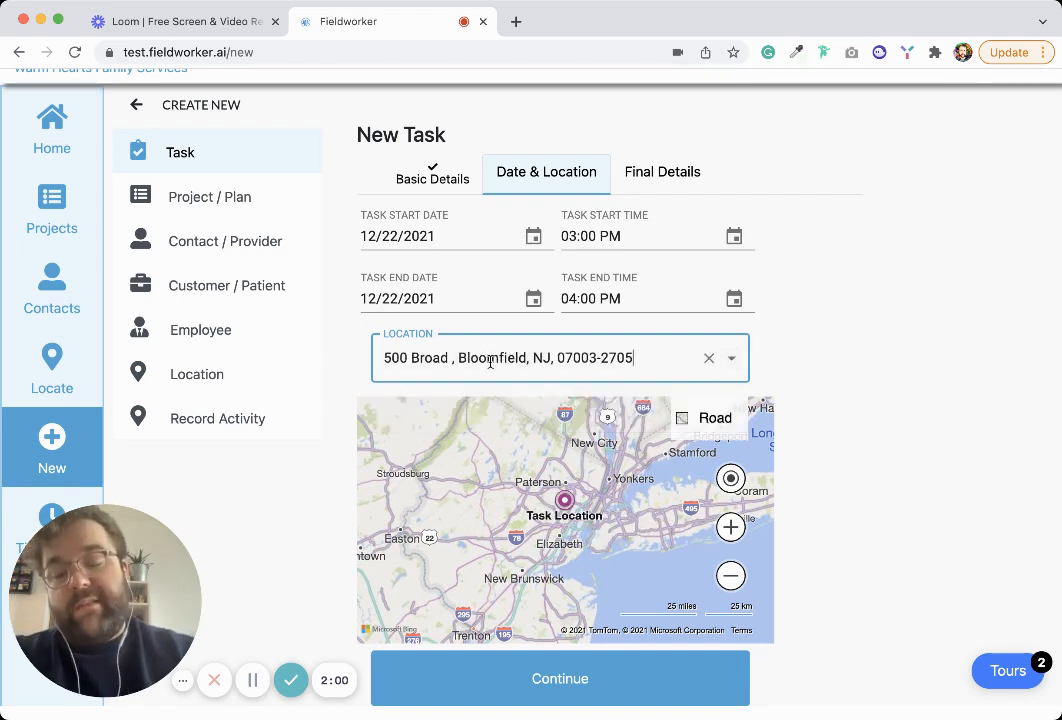
scroll(490, 362, "down", 2)
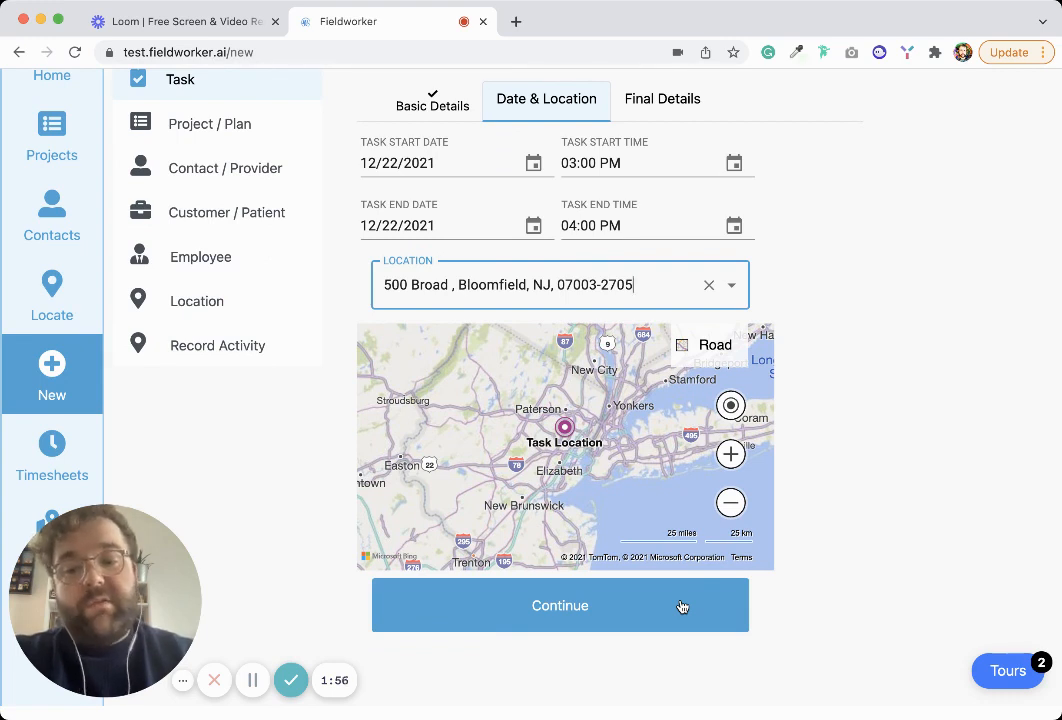
left_click(604, 613)
Step: Assign the task to the second employee offered and set its priority to High
scroll(595, 299, "up", 2)
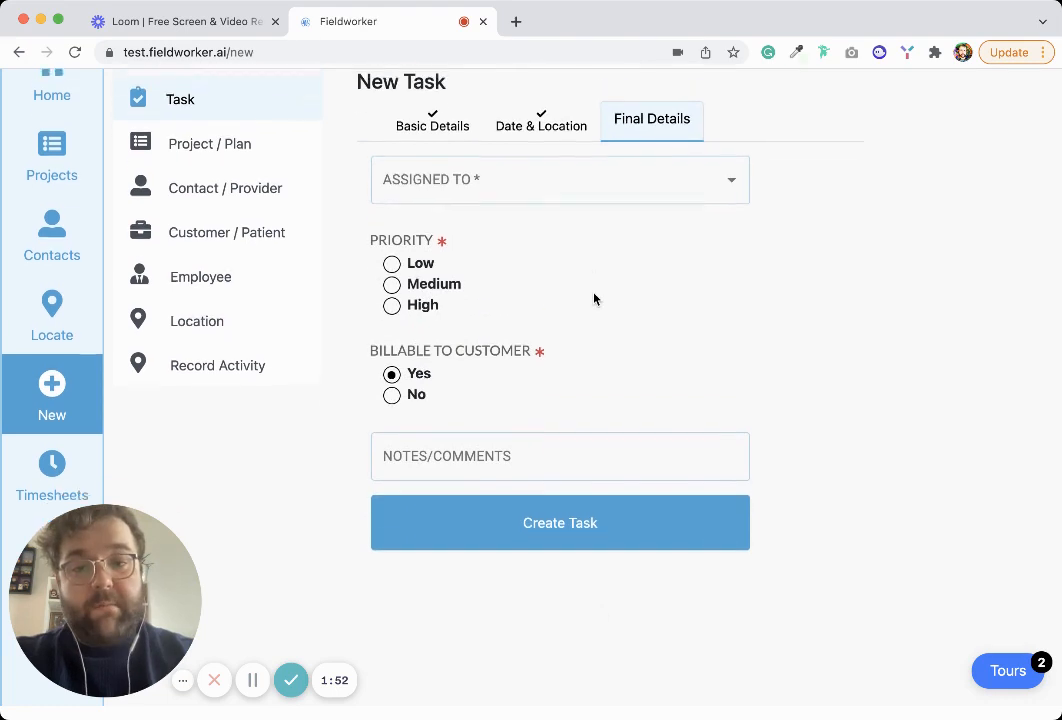
left_click(590, 230)
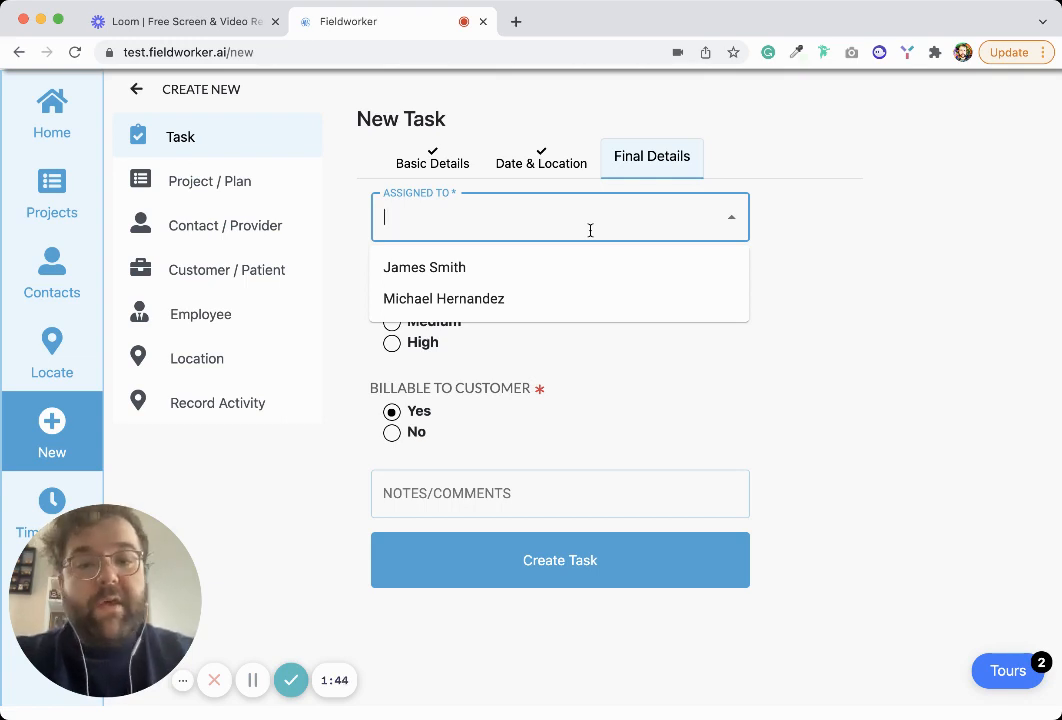
left_click(550, 296)
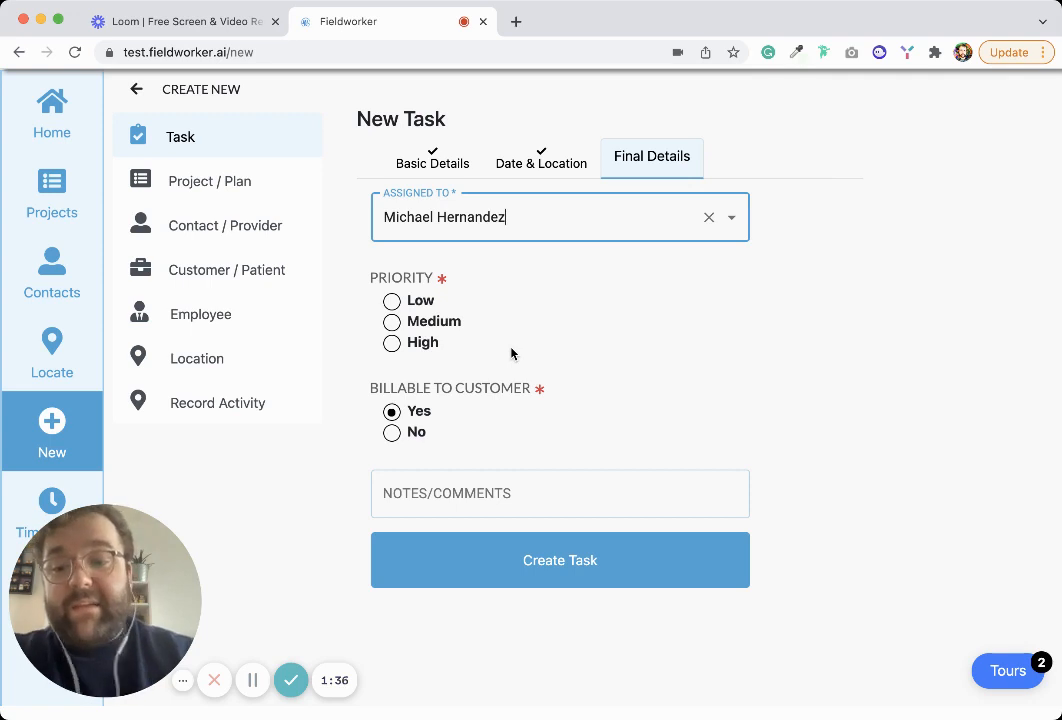
left_click(400, 342)
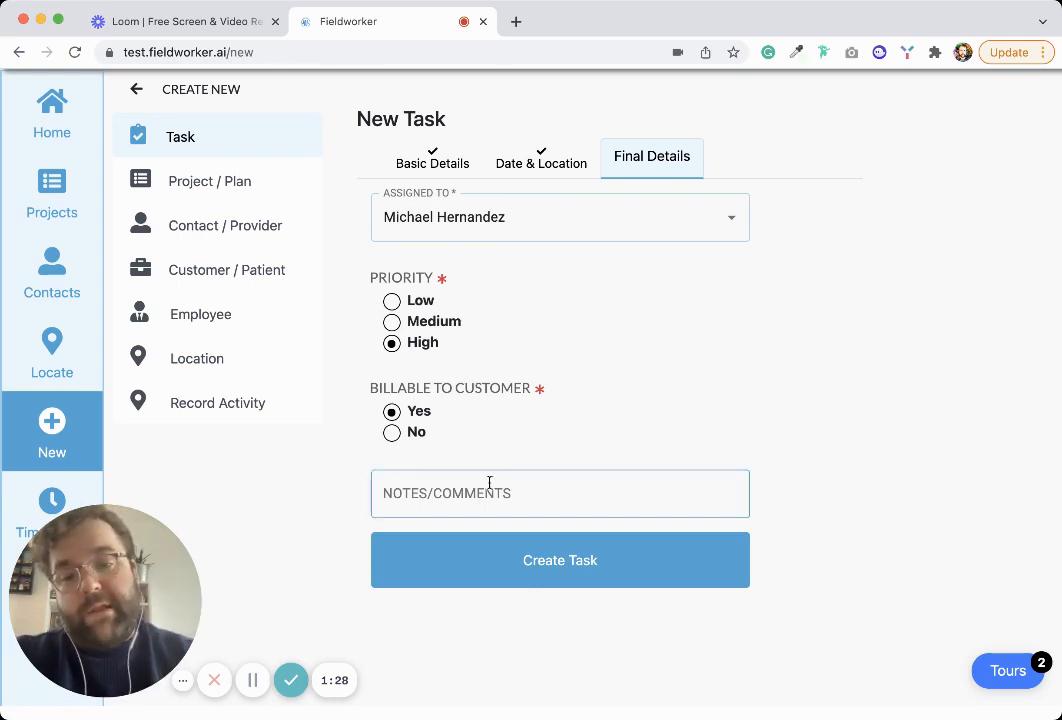
Step: Mark the task as not billable to the customer and create it without notes
left_click(392, 434)
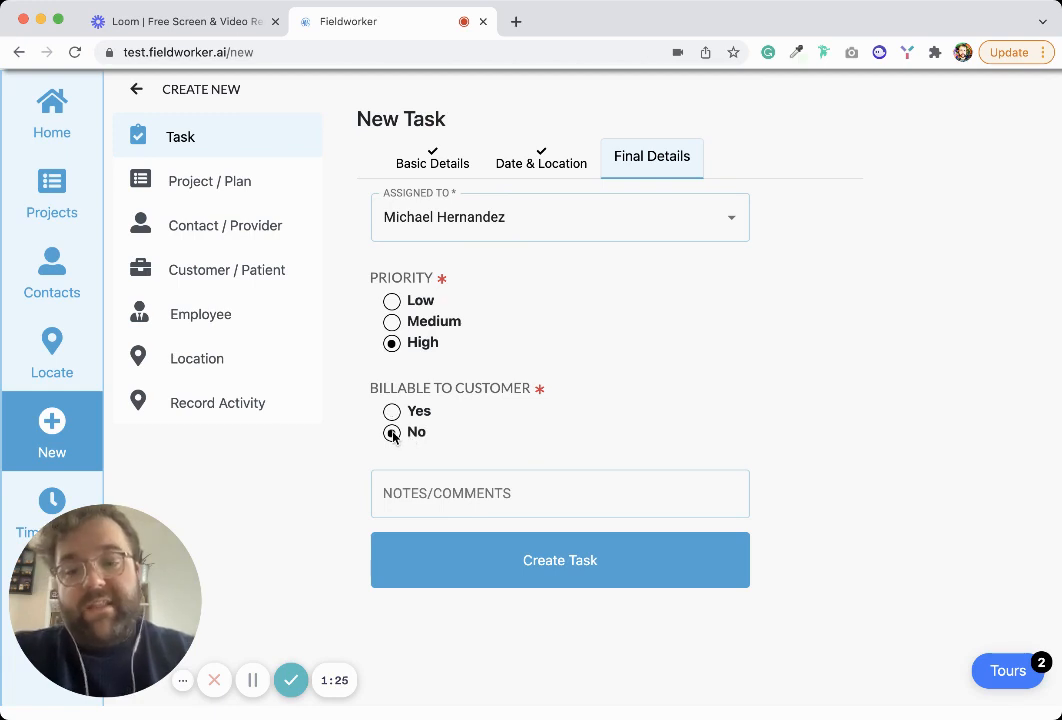
left_click(469, 486)
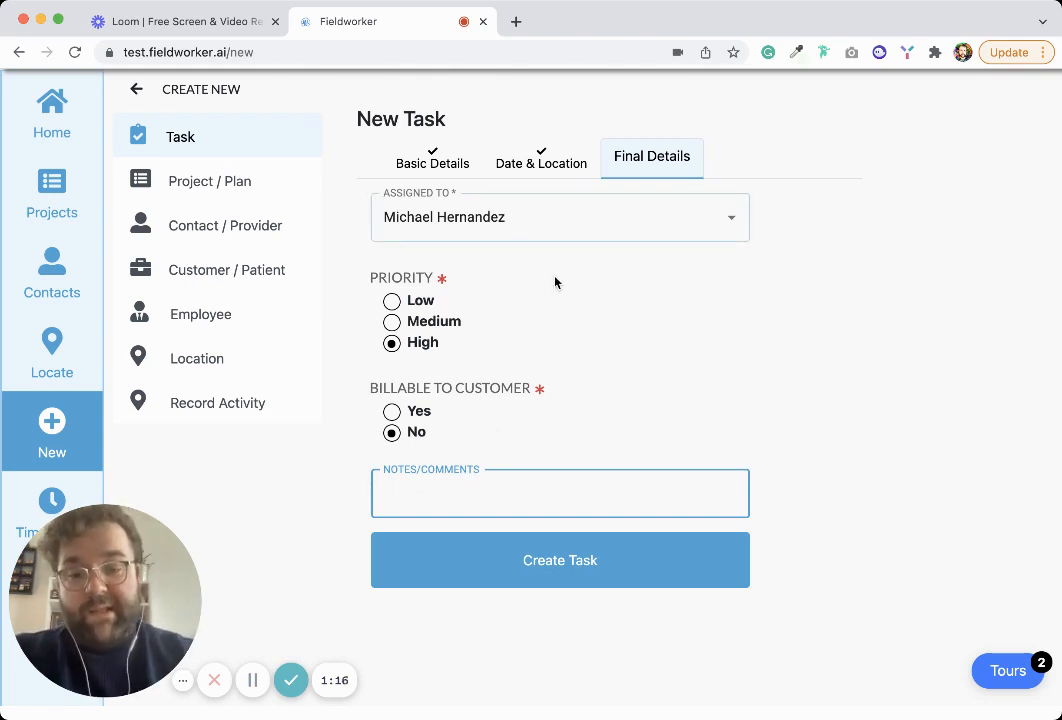
left_click(595, 556)
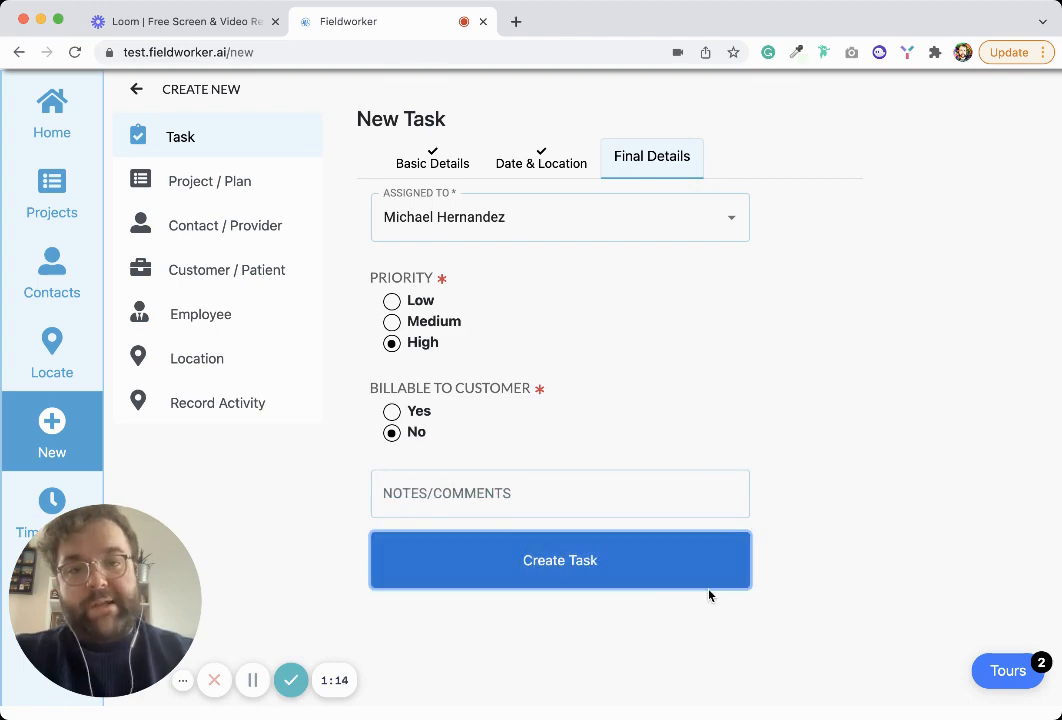